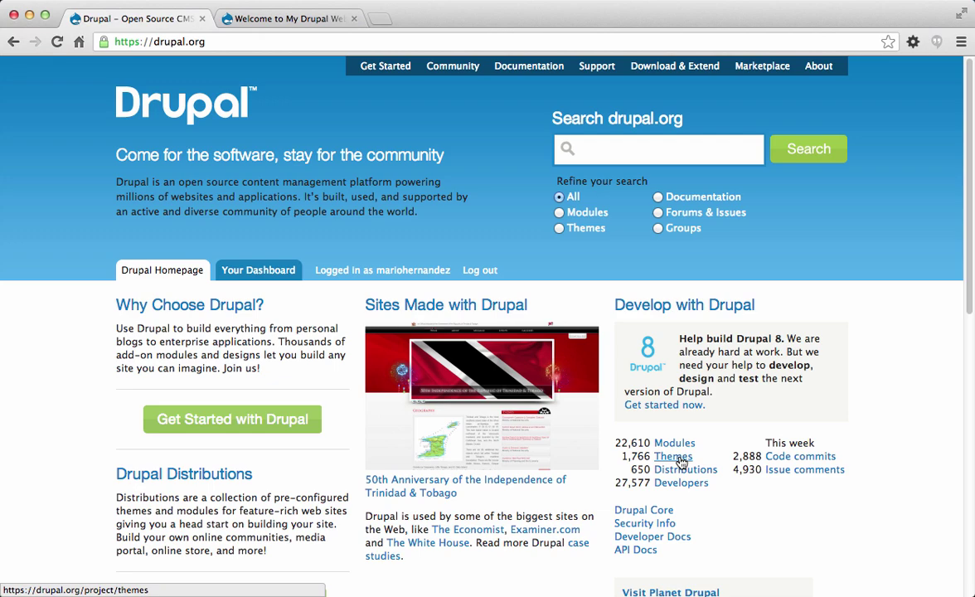
- Open the drupal.org Themes listing of 1766 themes sorted by most installed and browse the results
left_click(678, 458)
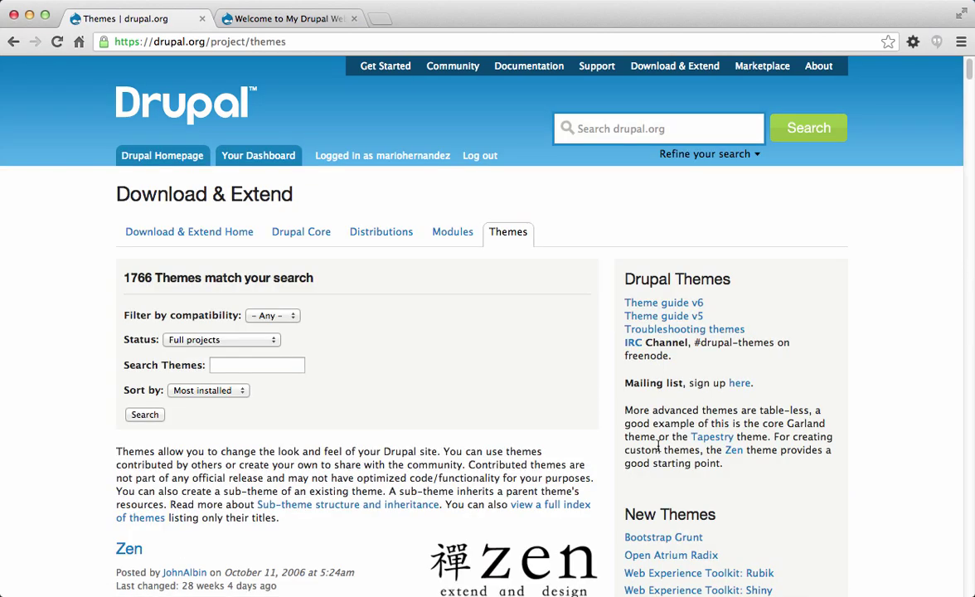
scroll(571, 387, "down", 10)
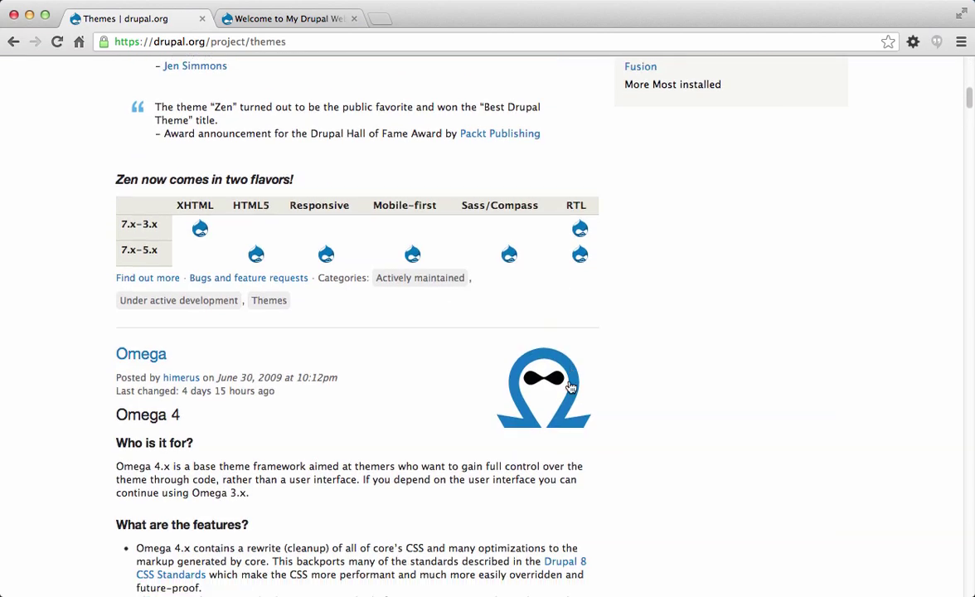
scroll(570, 387, "down", 15)
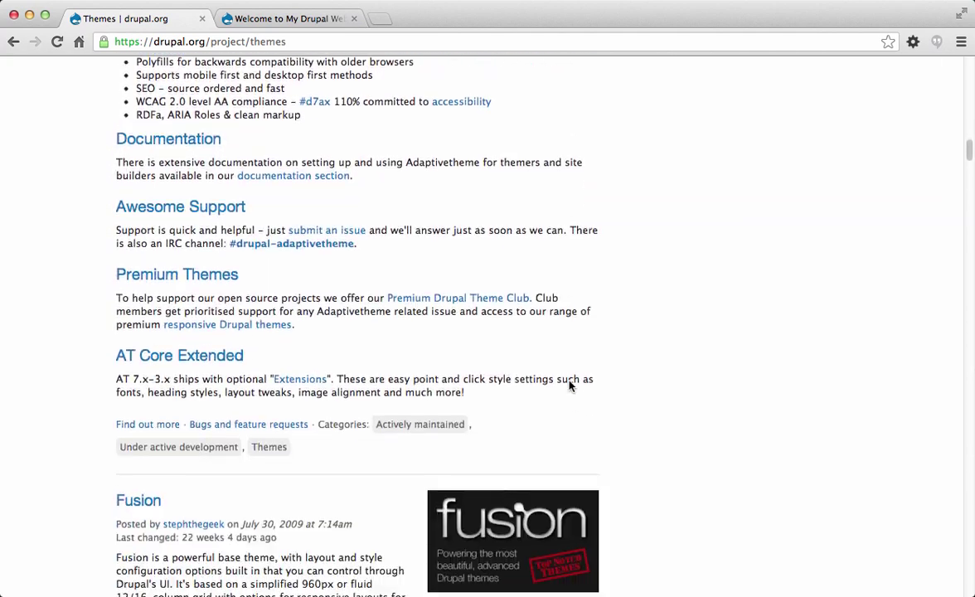
scroll(571, 385, "down", 1)
scroll(570, 385, "down", 7)
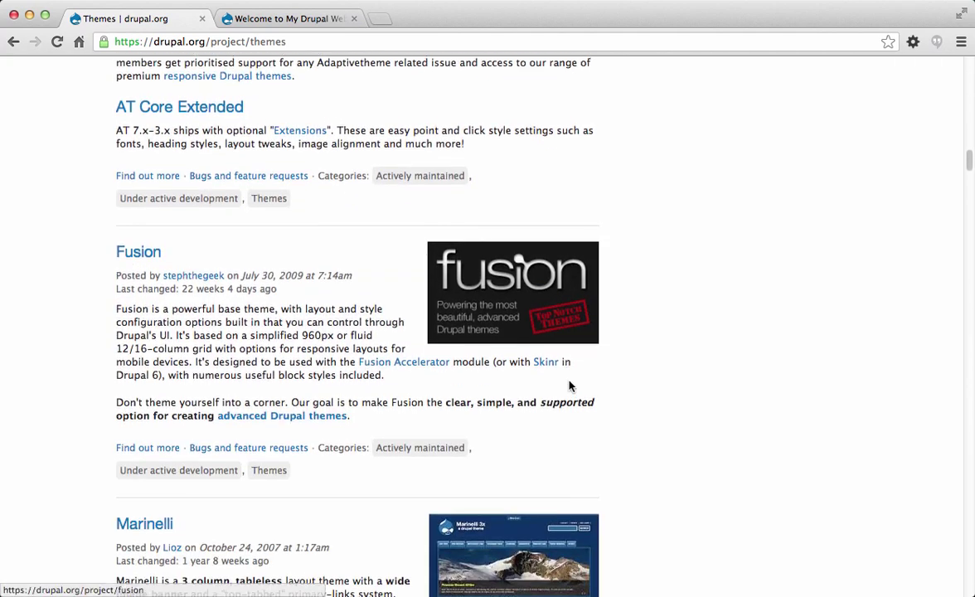
scroll(570, 385, "down", 2)
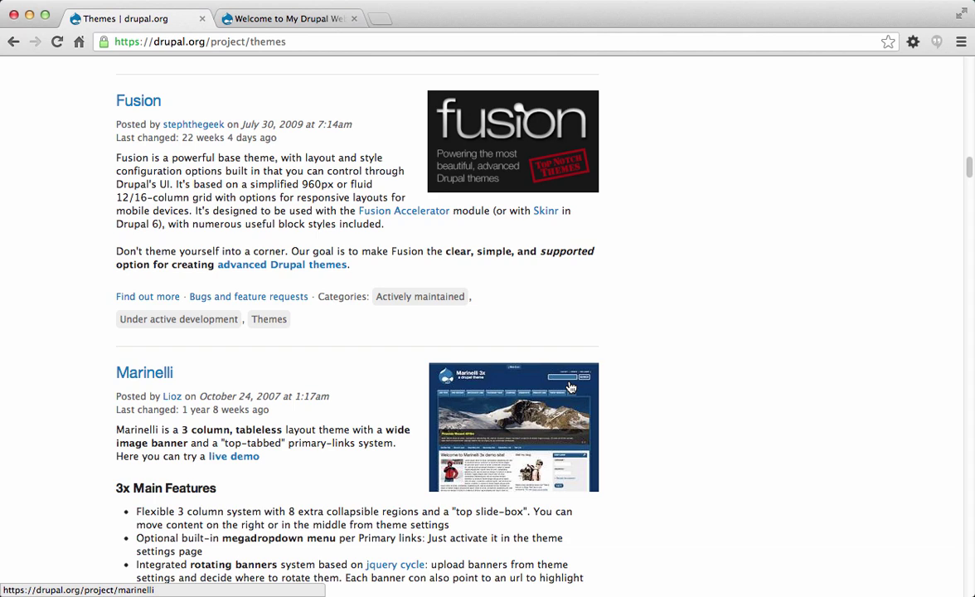
scroll(570, 386, "down", 13)
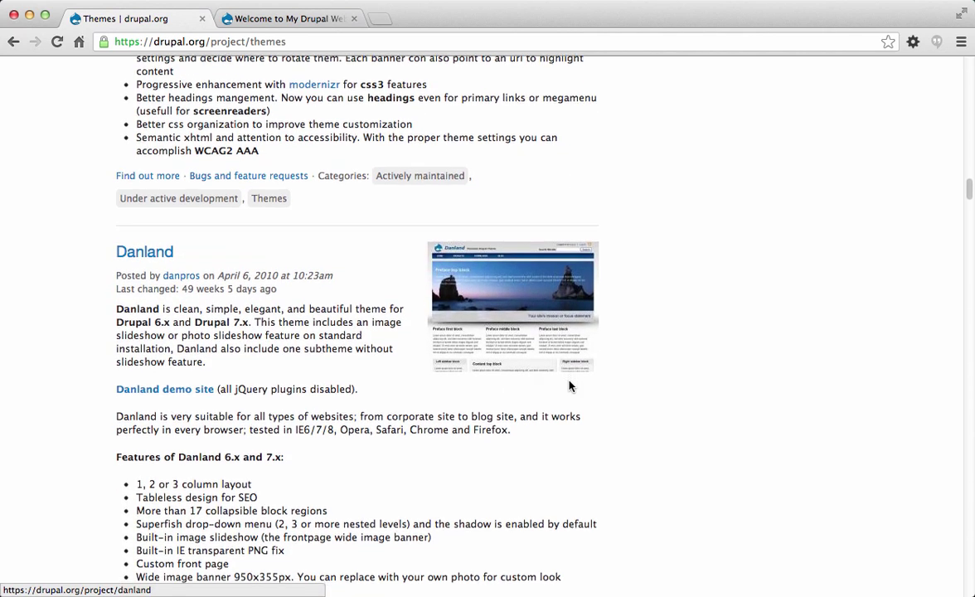
scroll(569, 381, "down", 9)
scroll(570, 386, "up", 4)
scroll(569, 386, "up", 2)
scroll(569, 385, "down", 9)
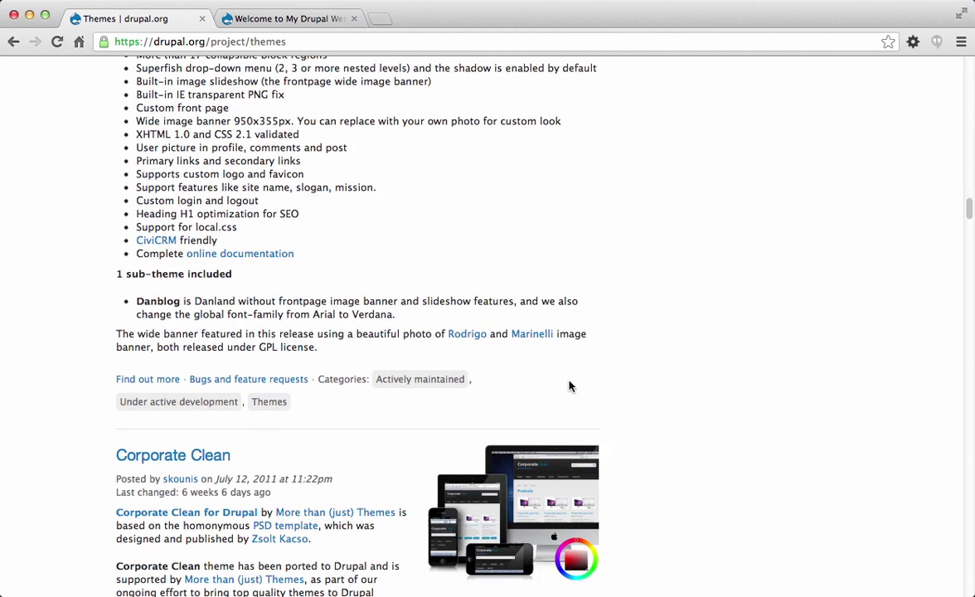
scroll(571, 387, "down", 2)
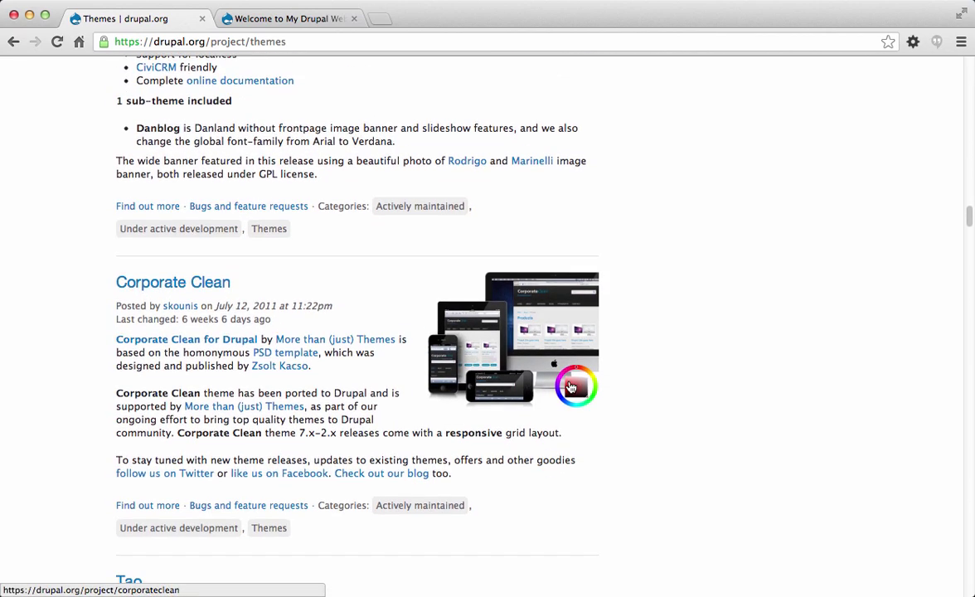
scroll(570, 388, "down", 5)
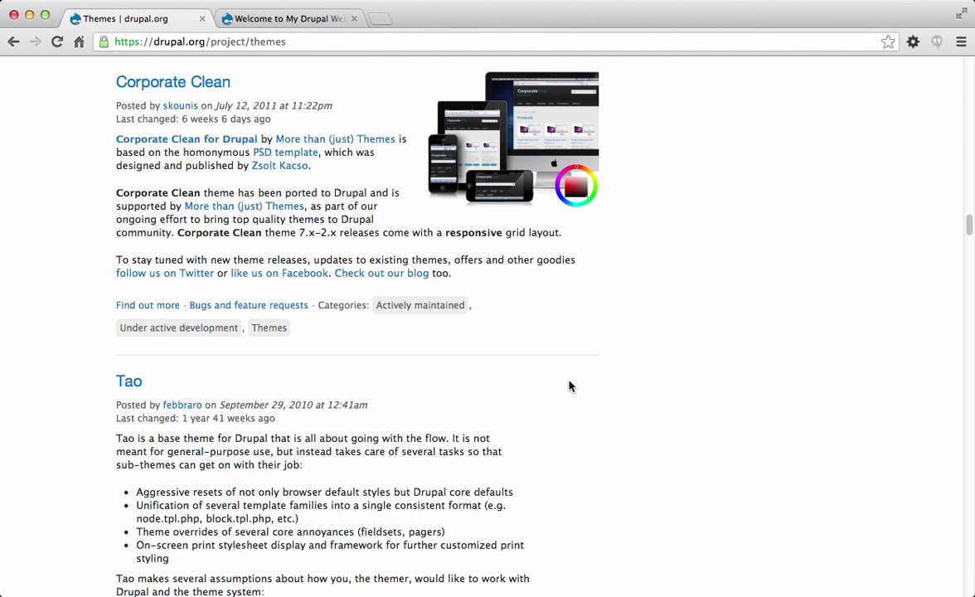
- Return to the top of the listing, with the search filters and the Zen entry in view
scroll(569, 385, "up", 7)
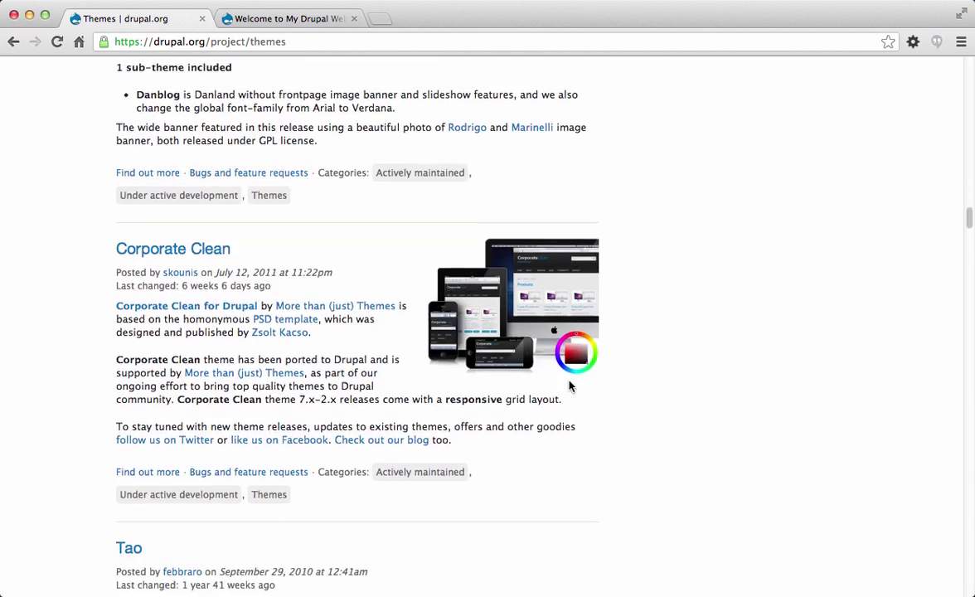
scroll(570, 387, "up", 1)
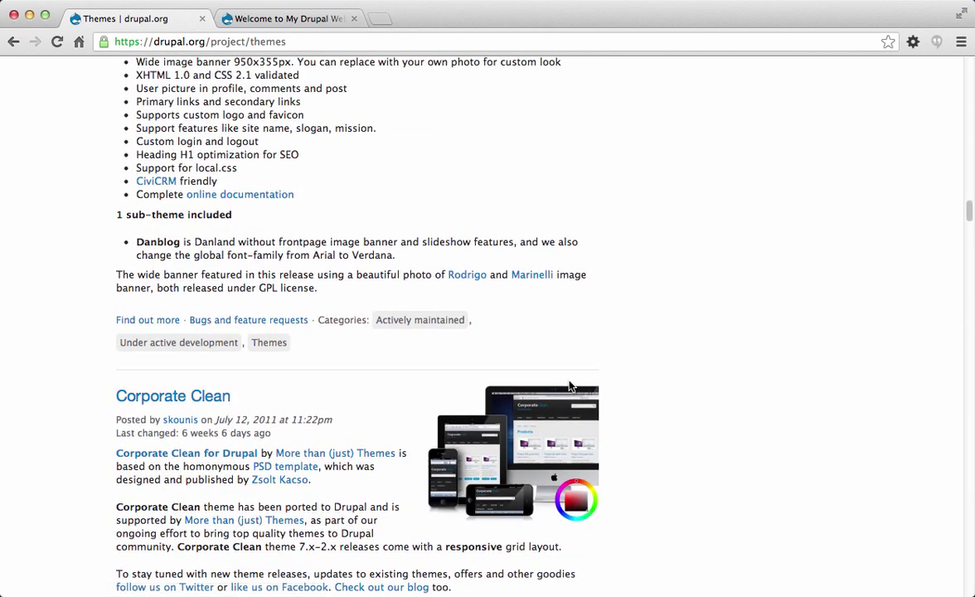
scroll(569, 385, "up", 3)
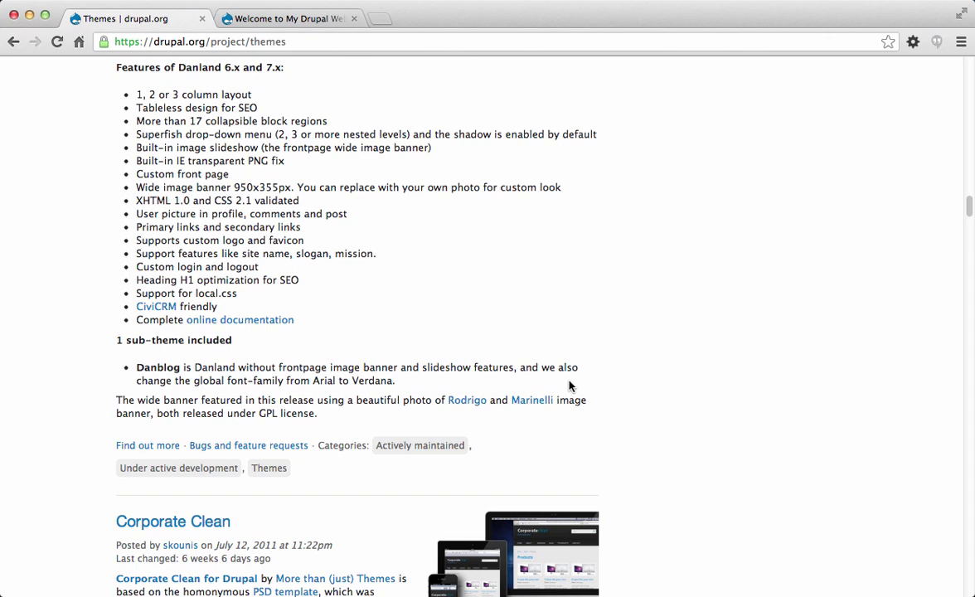
scroll(568, 385, "up", 7)
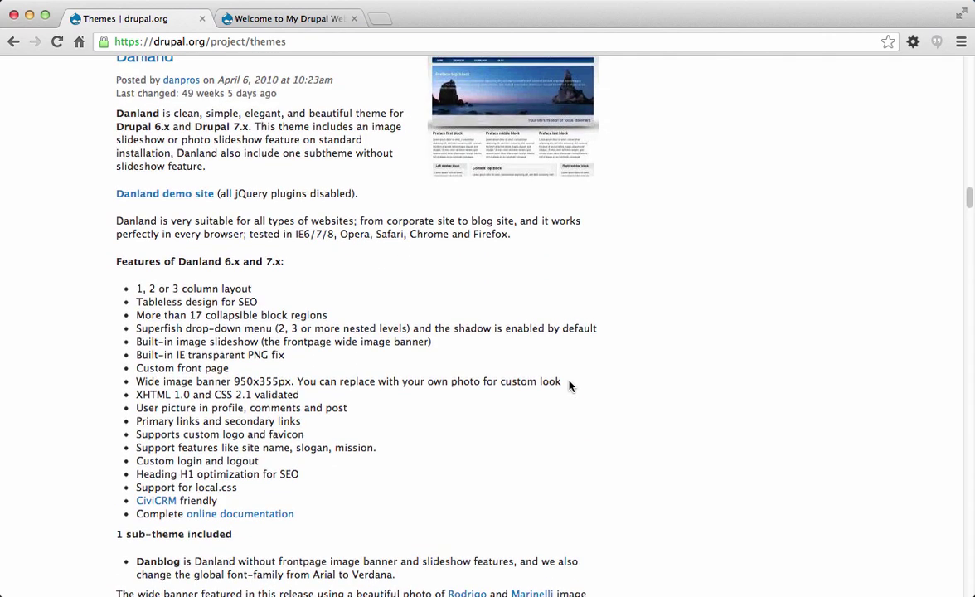
scroll(568, 386, "up", 6)
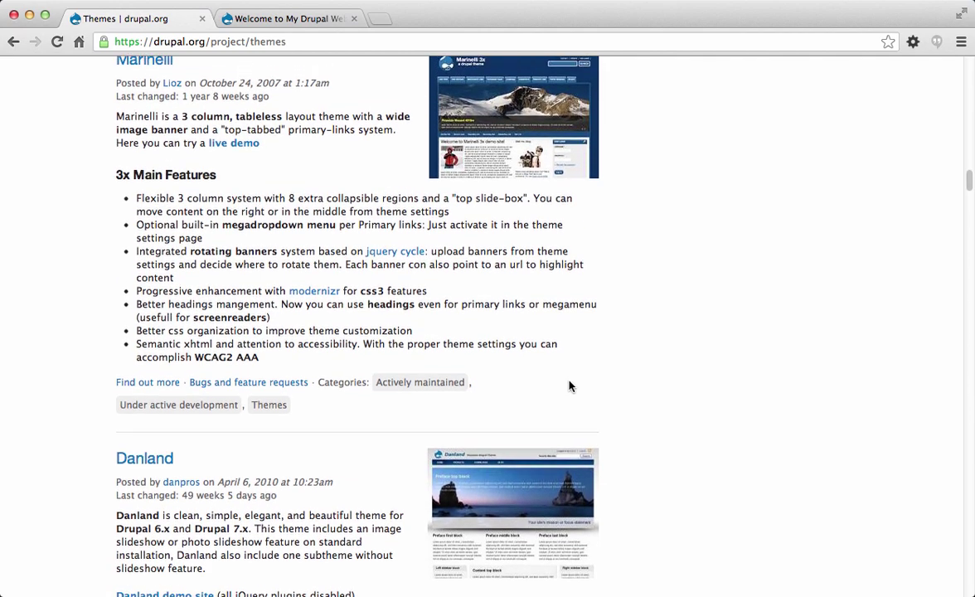
scroll(568, 385, "up", 4)
scroll(569, 385, "up", 7)
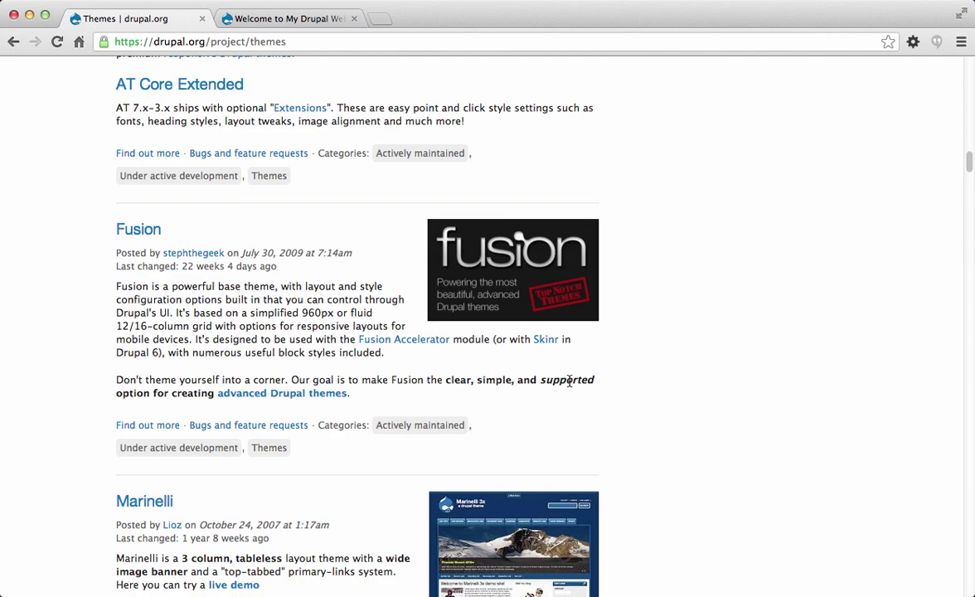
scroll(569, 381, "up", 7)
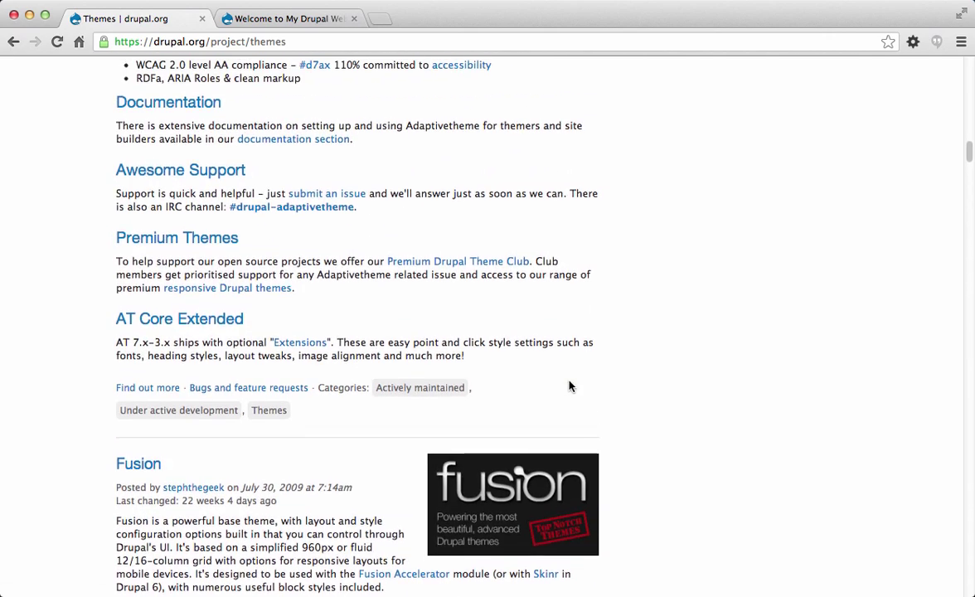
scroll(568, 385, "up", 10)
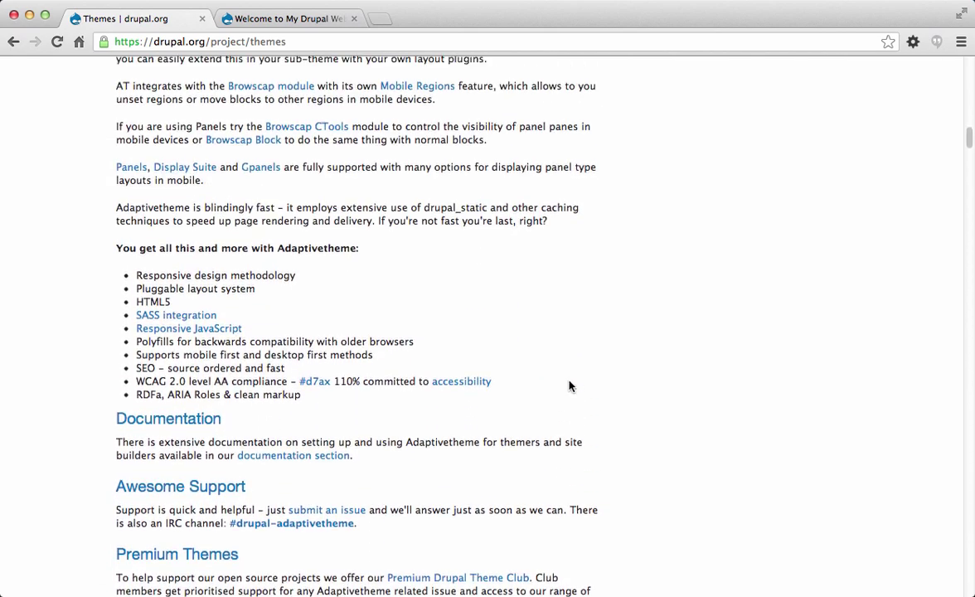
scroll(568, 380, "up", 4)
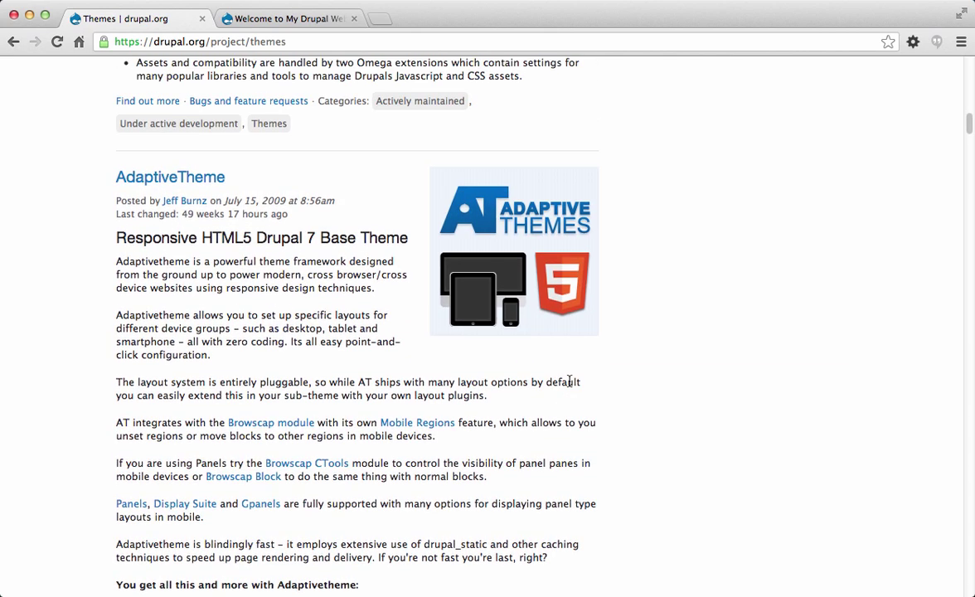
scroll(569, 381, "up", 6)
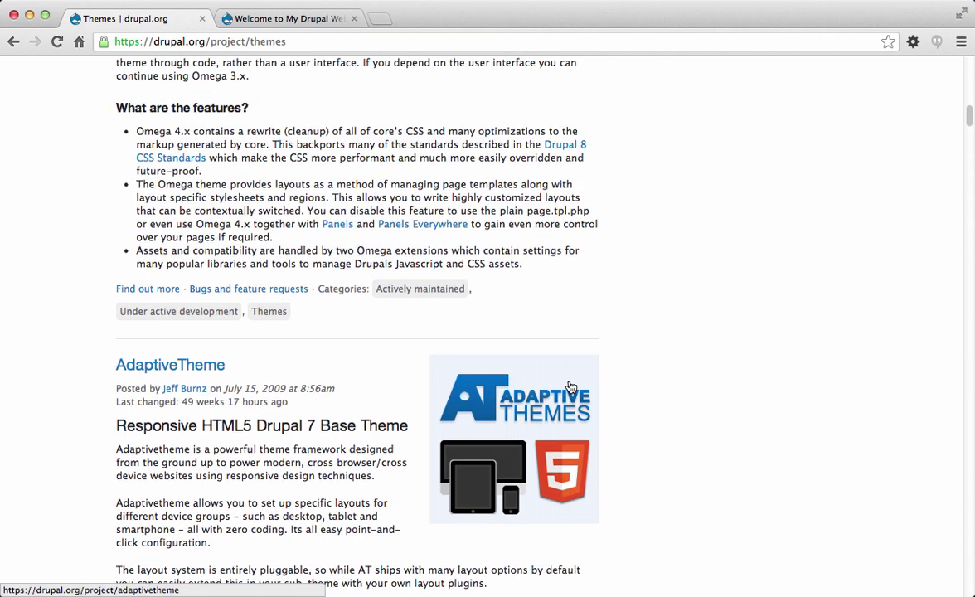
scroll(568, 386, "up", 7)
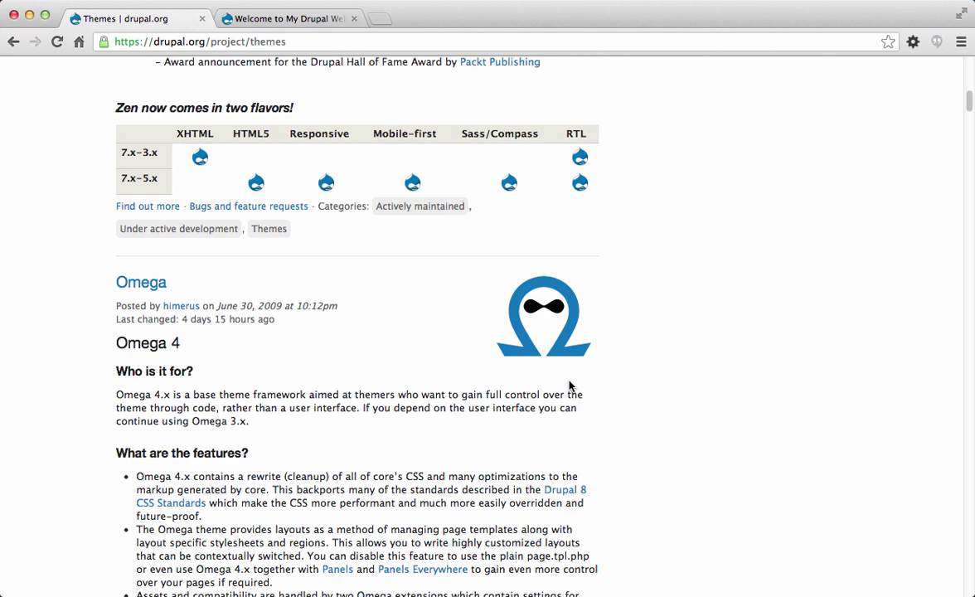
scroll(569, 385, "up", 8)
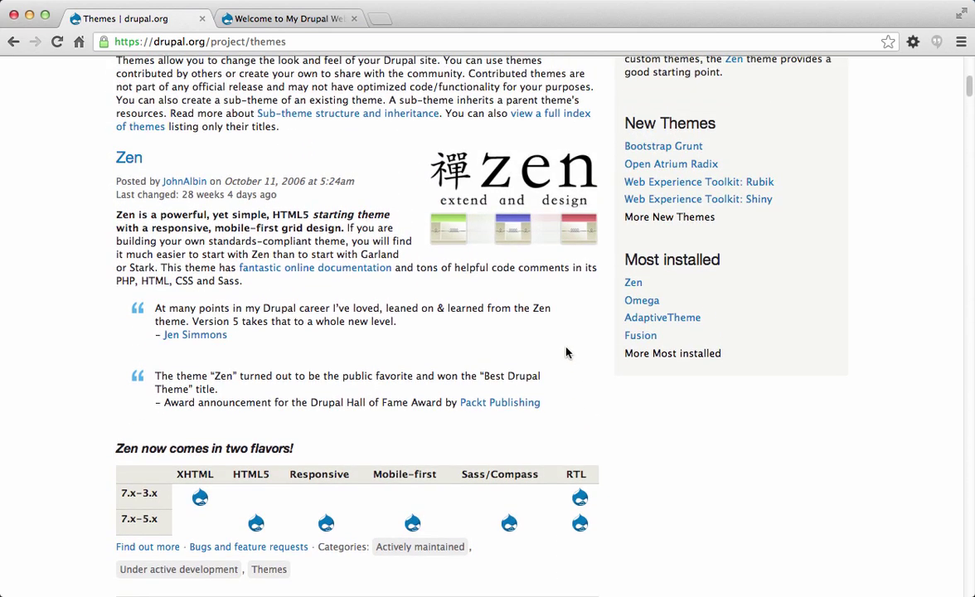
scroll(547, 221, "up", 5)
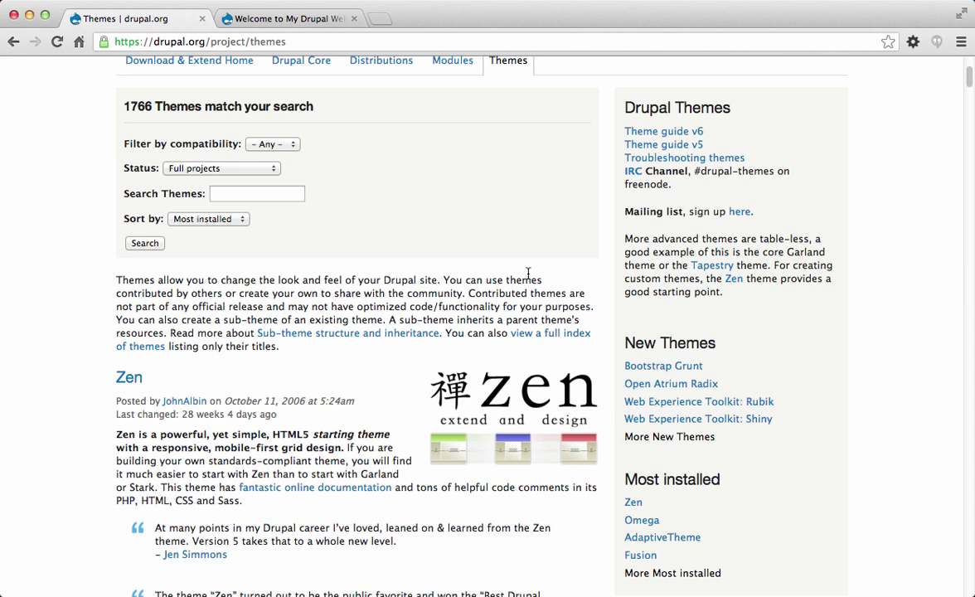
- Open Zen's project page and bring its Downloads table with 7.x-5.1 and 6.x-2.1 into view
left_click(129, 378)
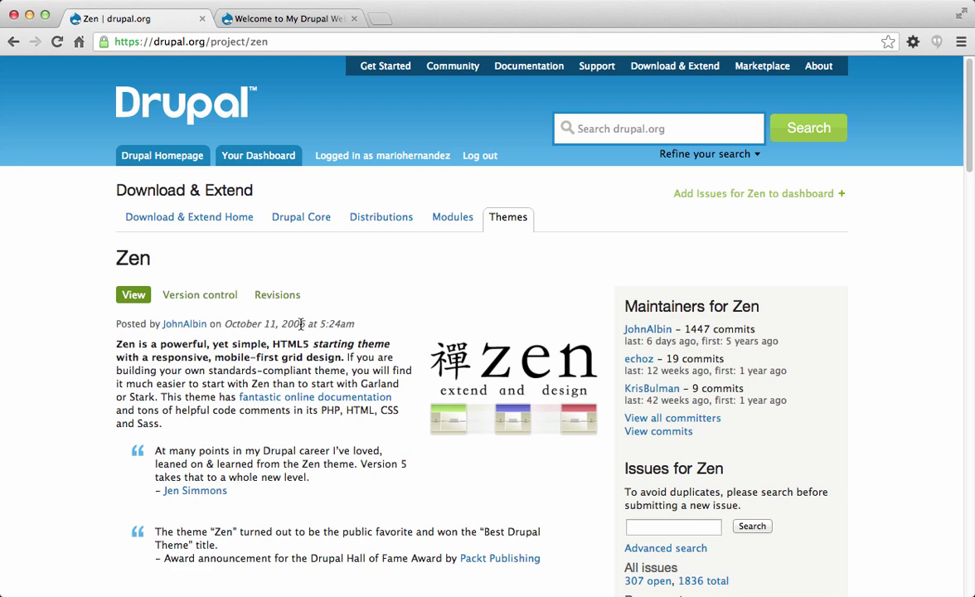
scroll(365, 299, "down", 4)
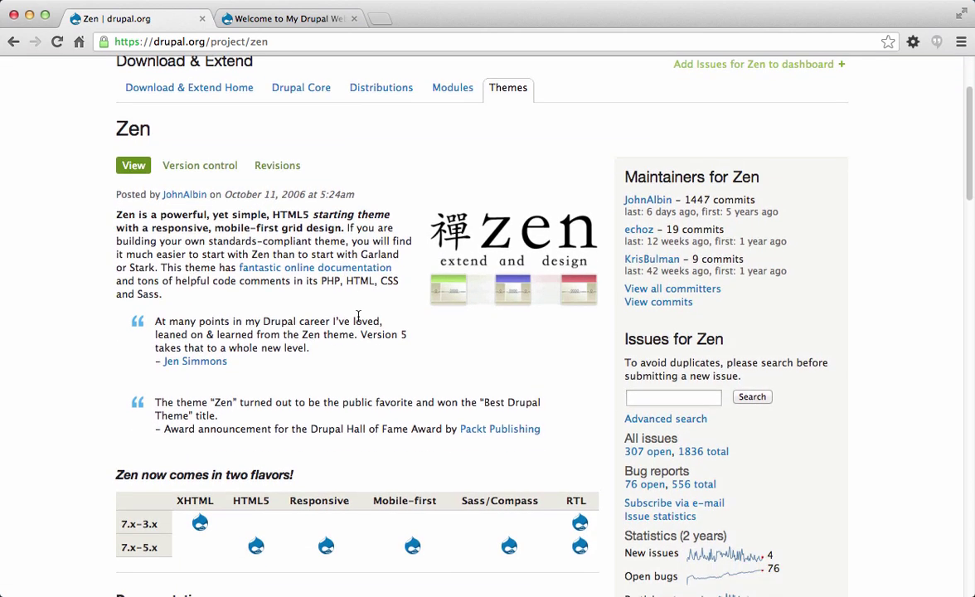
scroll(358, 317, "down", 1)
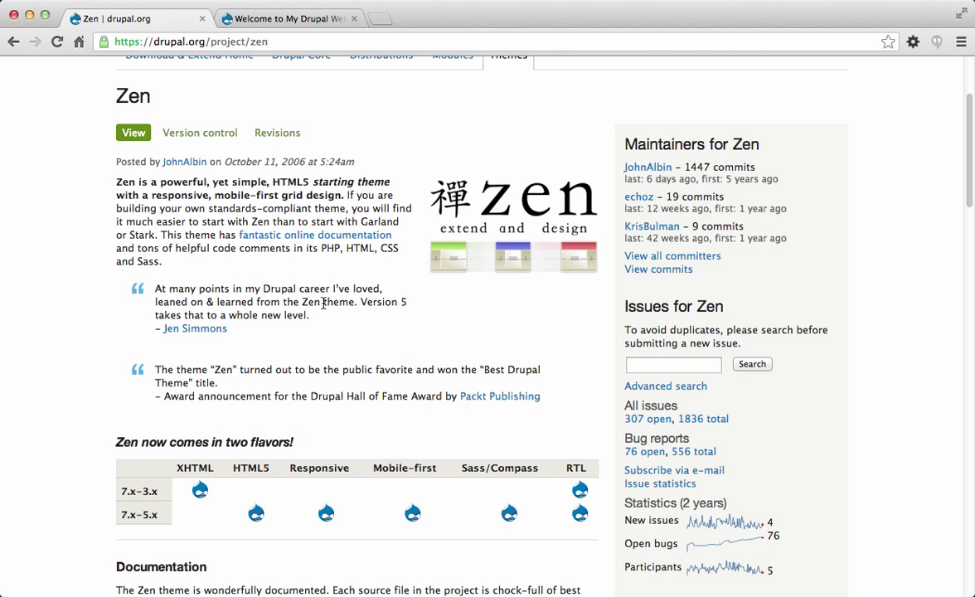
scroll(323, 303, "down", 4)
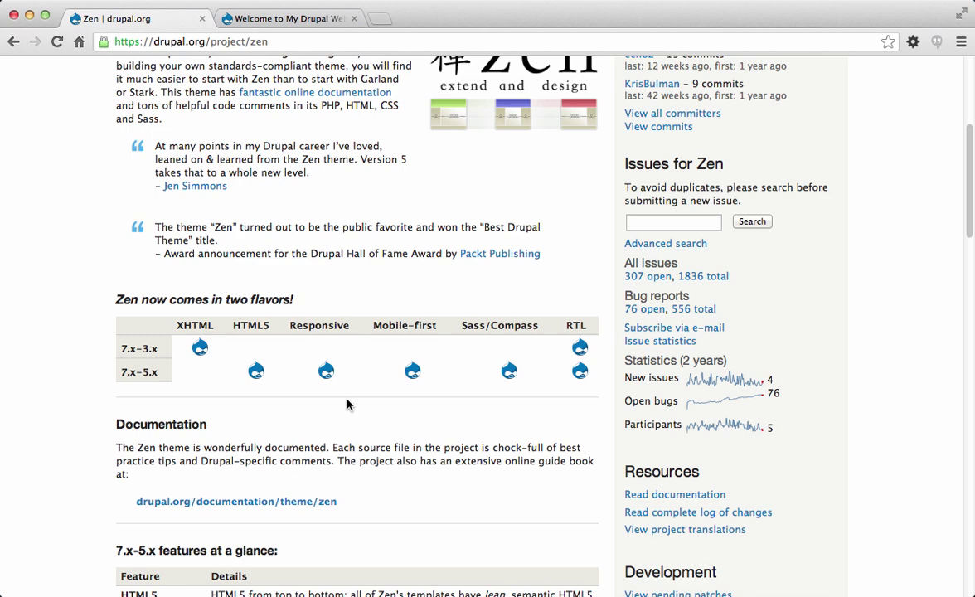
scroll(348, 404, "down", 5)
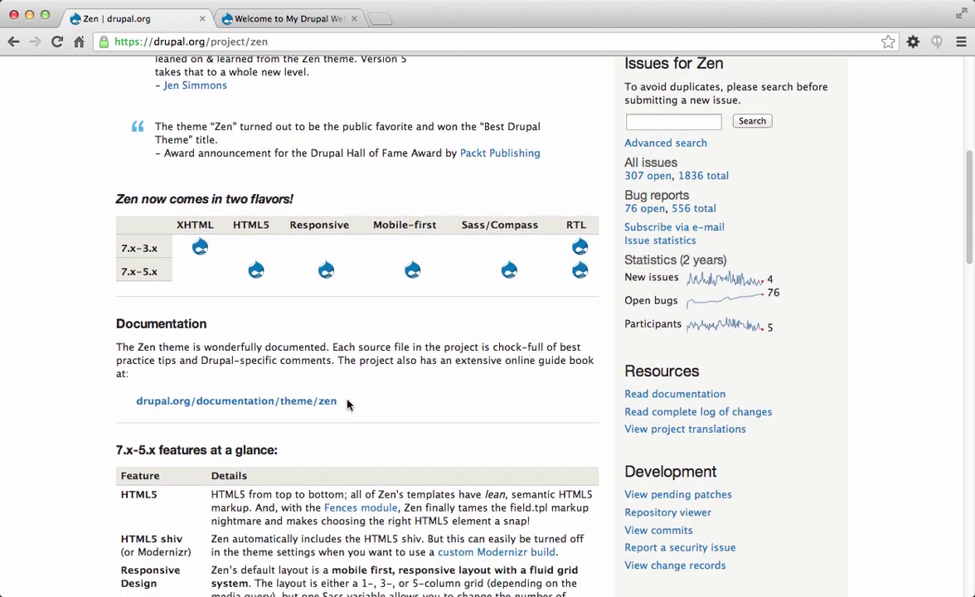
scroll(348, 405, "down", 5)
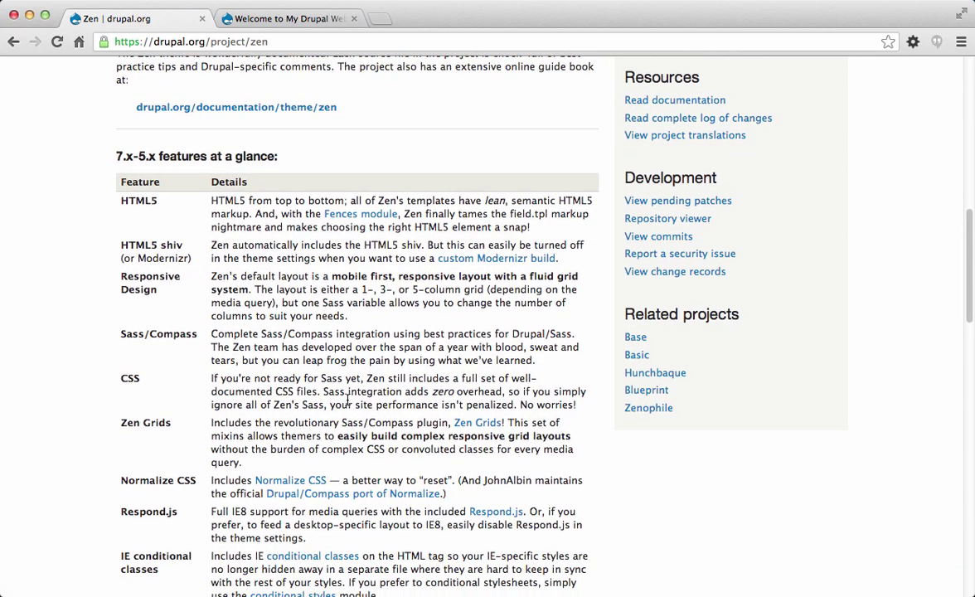
scroll(348, 401, "down", 4)
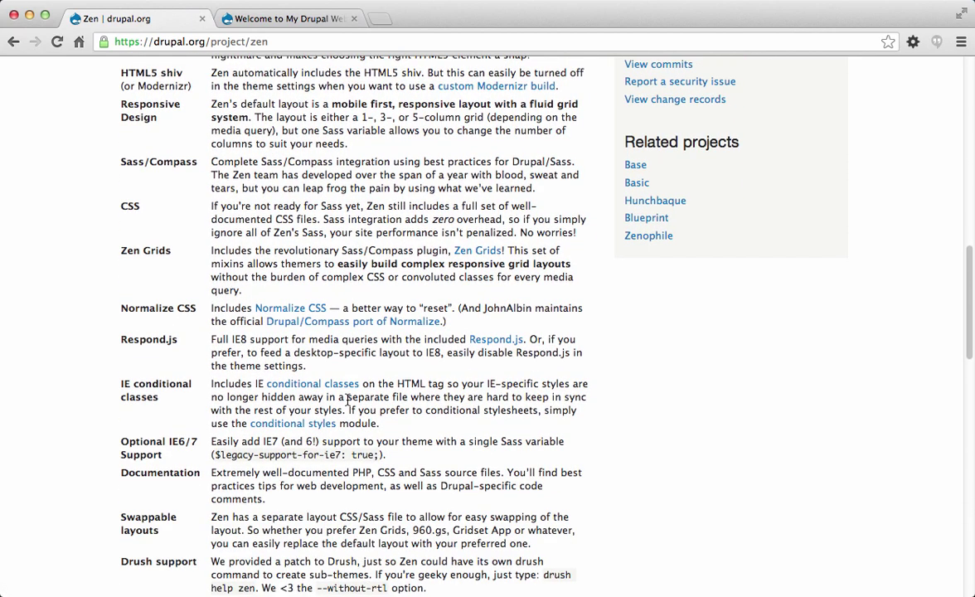
scroll(348, 401, "down", 5)
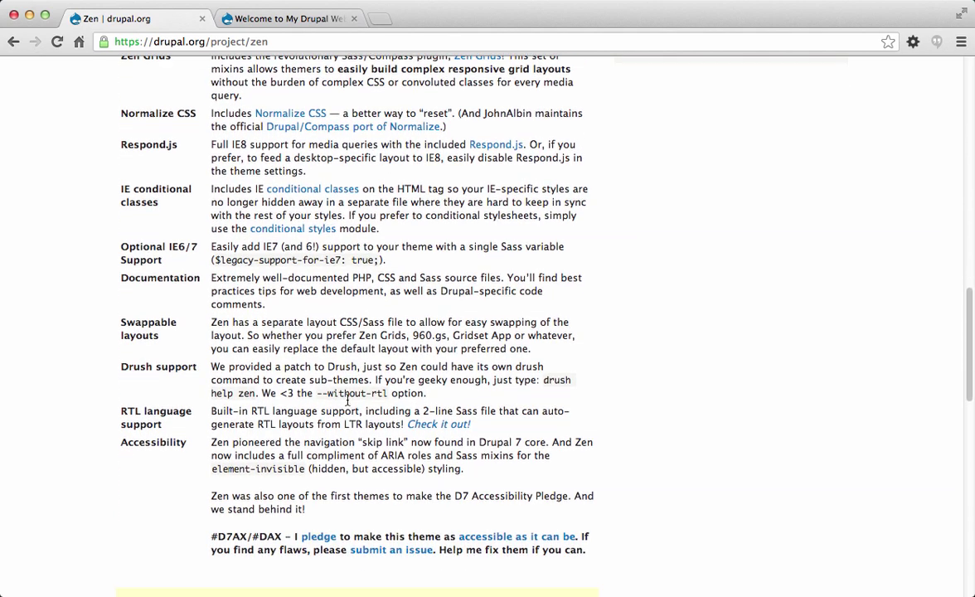
scroll(347, 402, "down", 6)
scroll(347, 404, "down", 5)
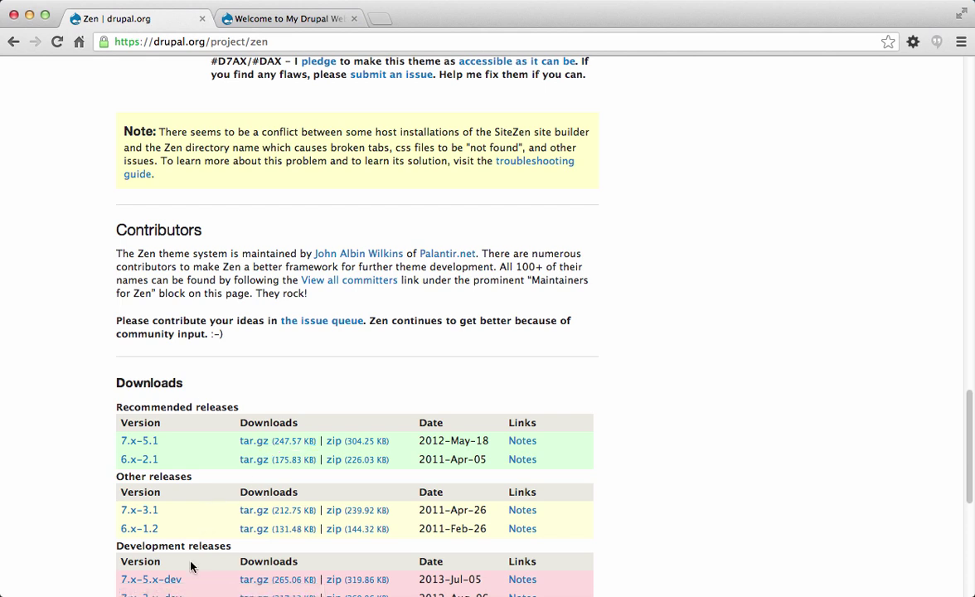
scroll(213, 521, "down", 2)
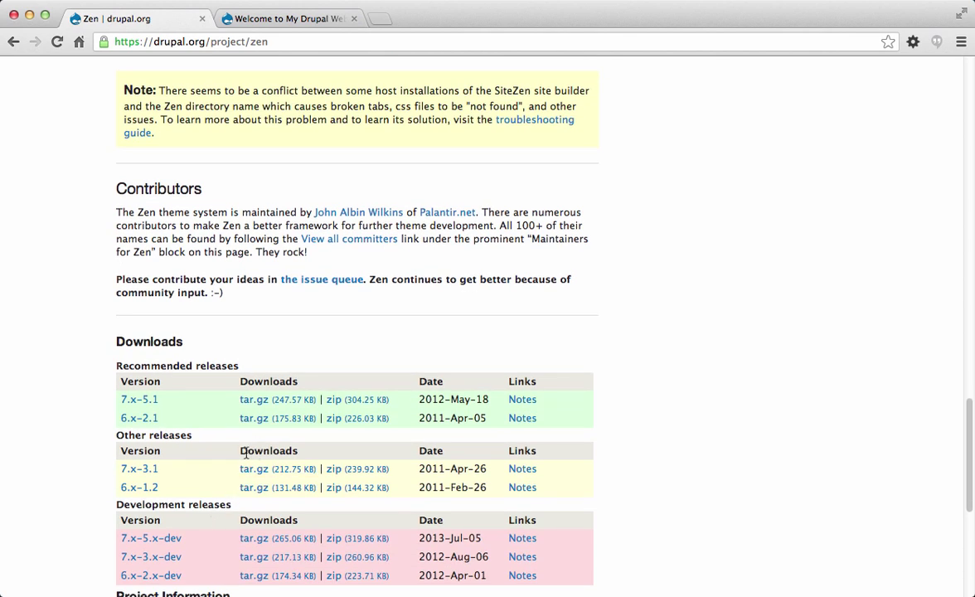
scroll(247, 453, "up", 2)
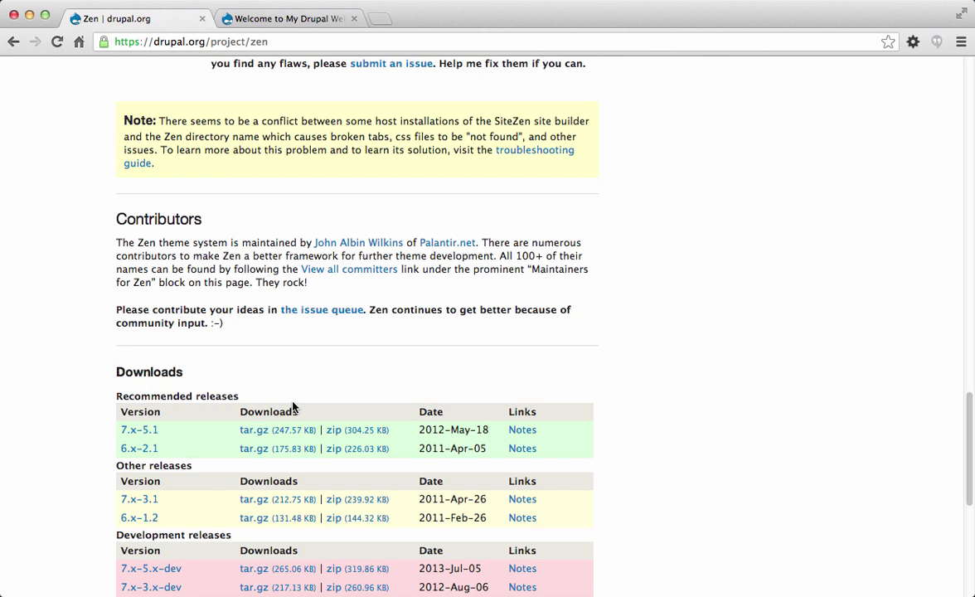
- Save the Zen 7.x-5.1 tar.gz archive to the Desktop with the .tar.gz extension and extract it
left_click(276, 432)
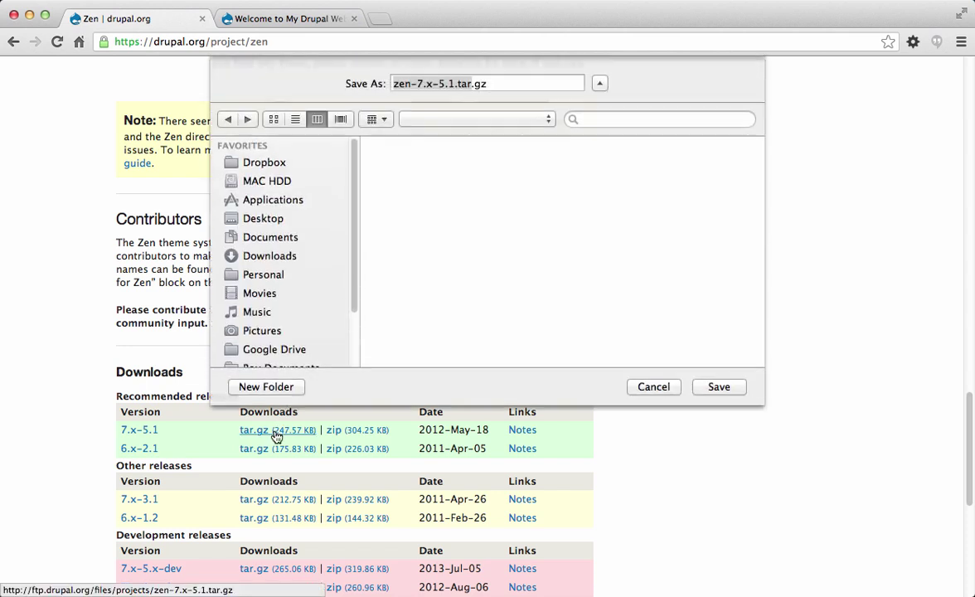
left_click(276, 221)
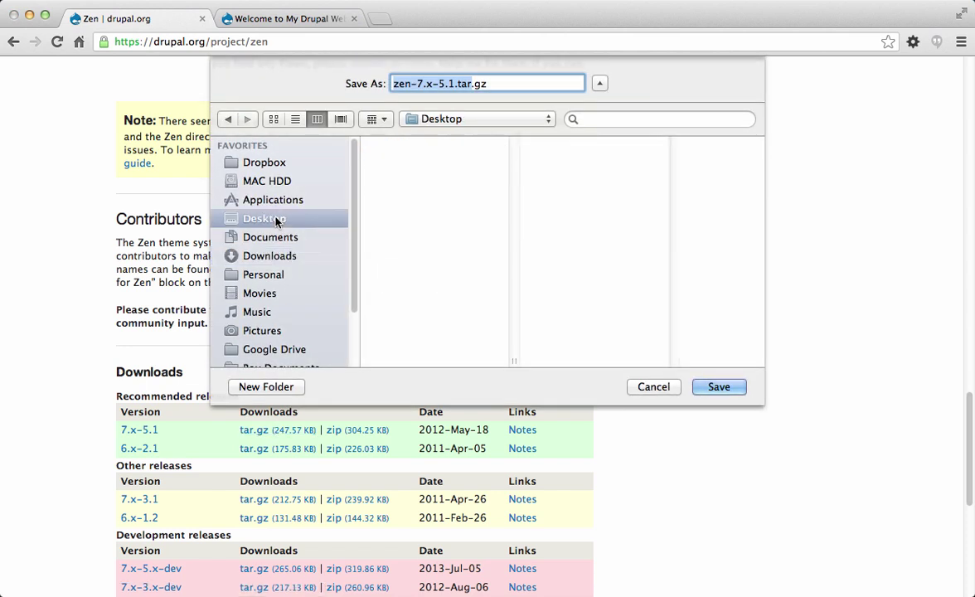
left_click(733, 396)
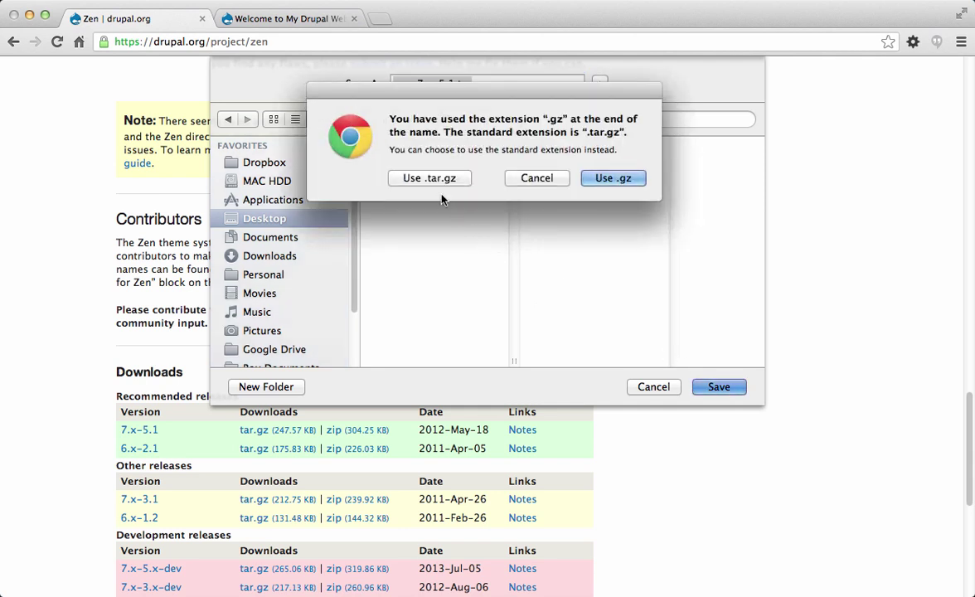
left_click(436, 179)
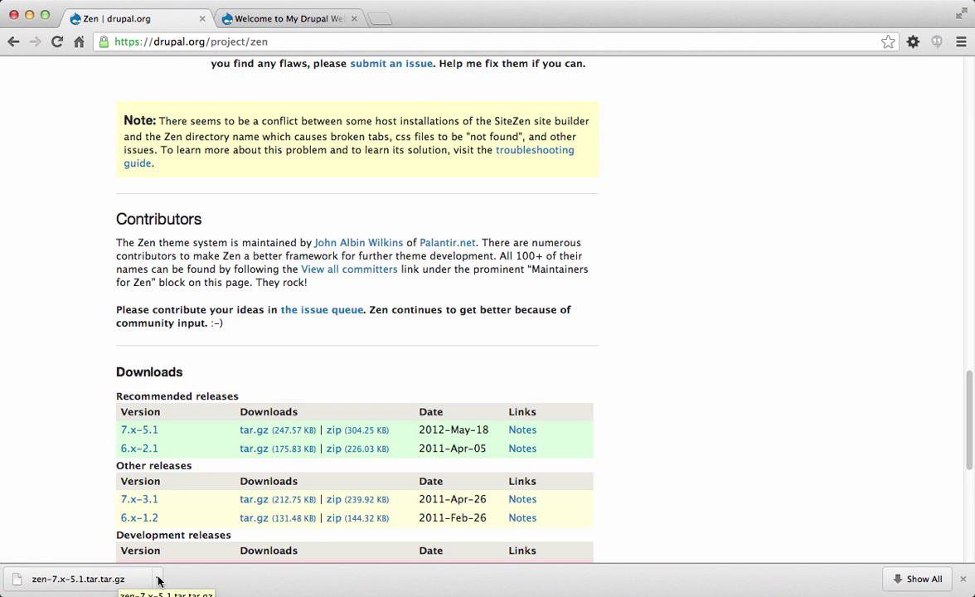
left_click(101, 581)
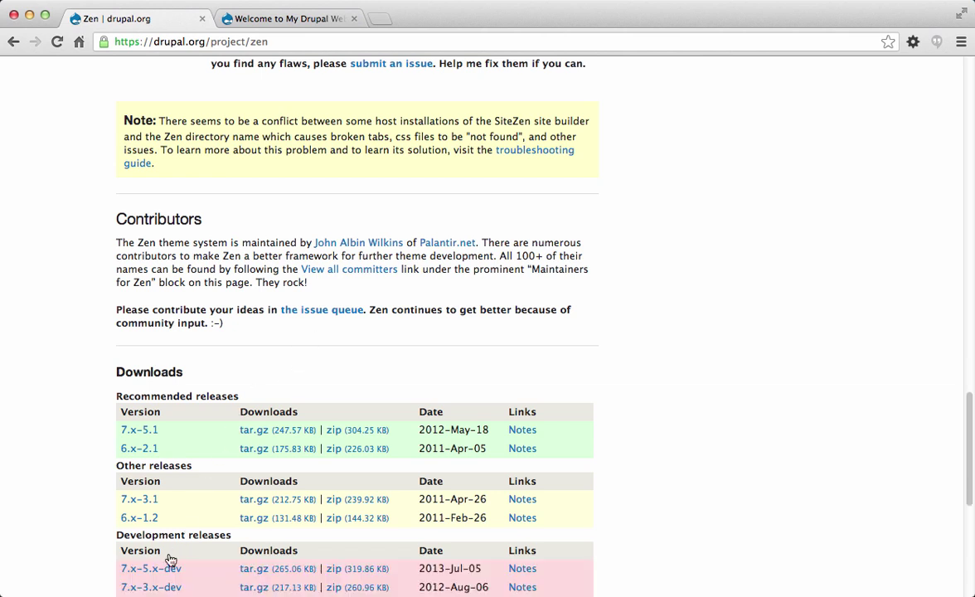
- Copy the extracted zen folder from the Desktop in Finder
left_click(148, 587)
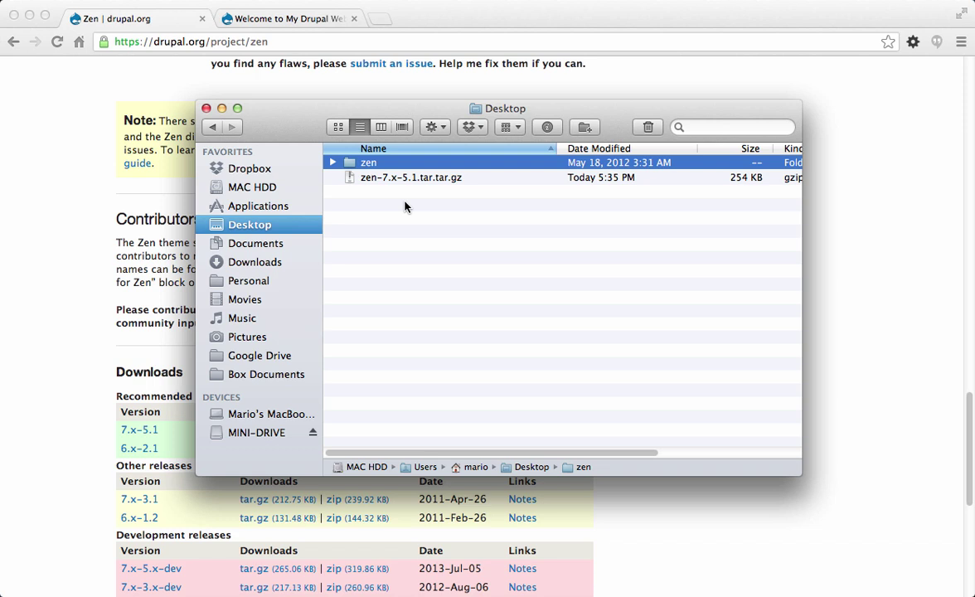
right_click(349, 169)
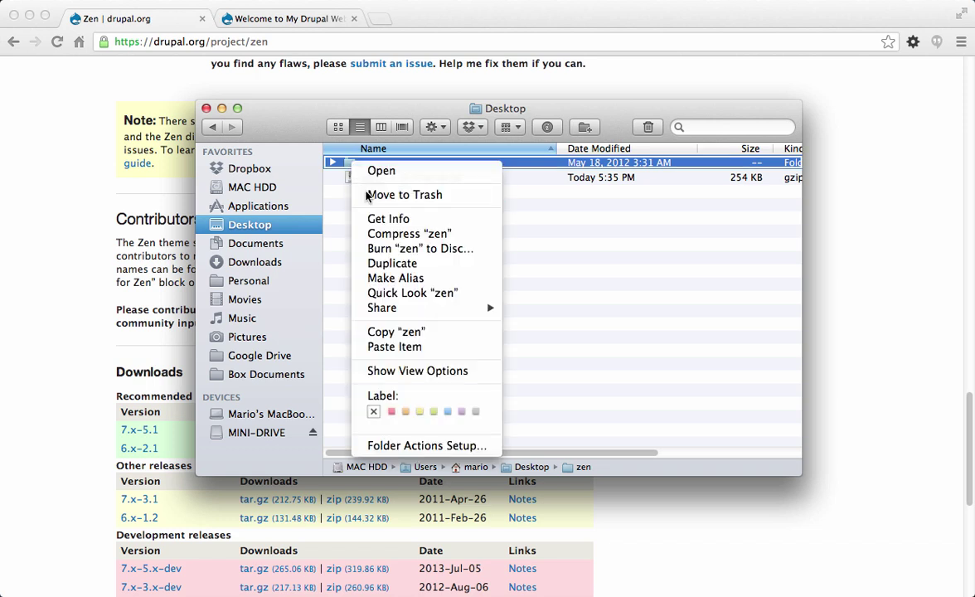
left_click(394, 332)
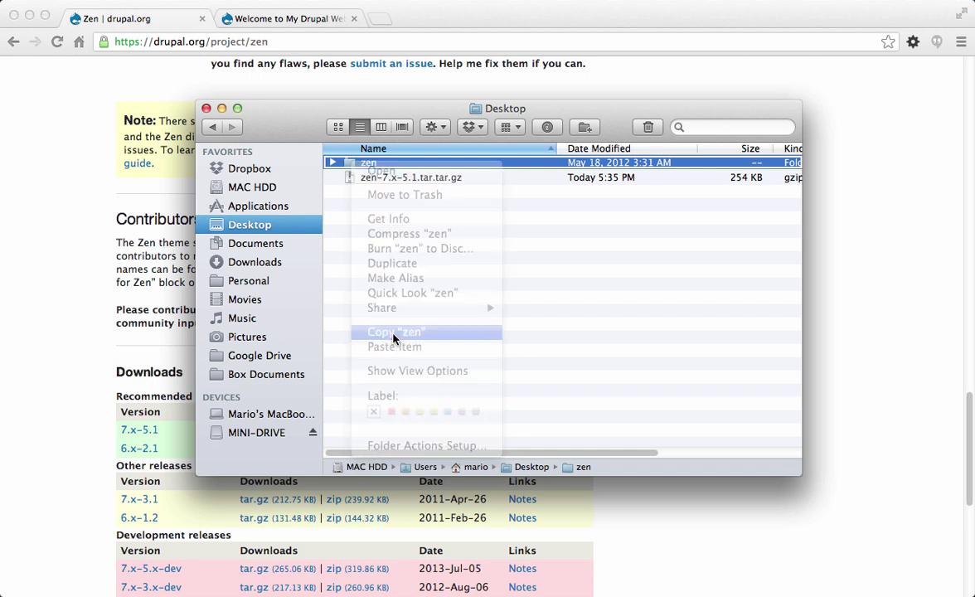